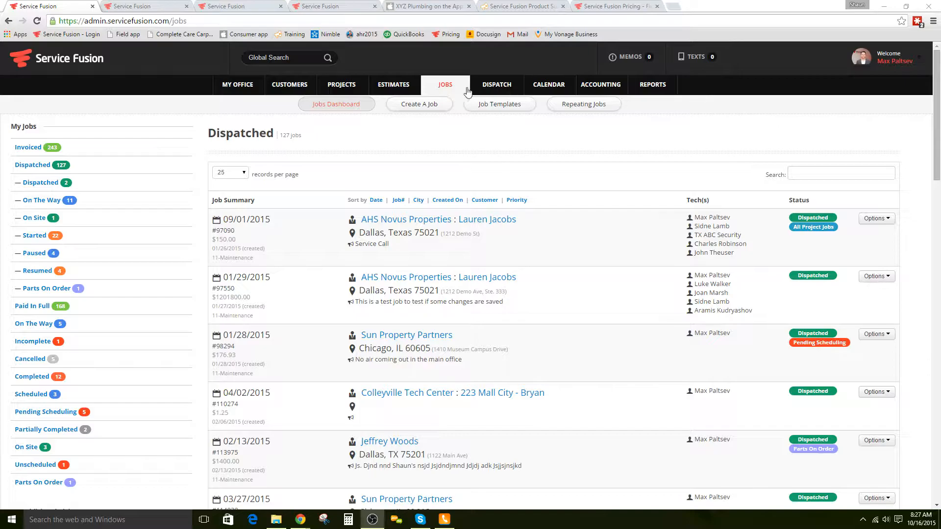
Step: Open a blank Create A Job form from the Jobs menu
click(420, 106)
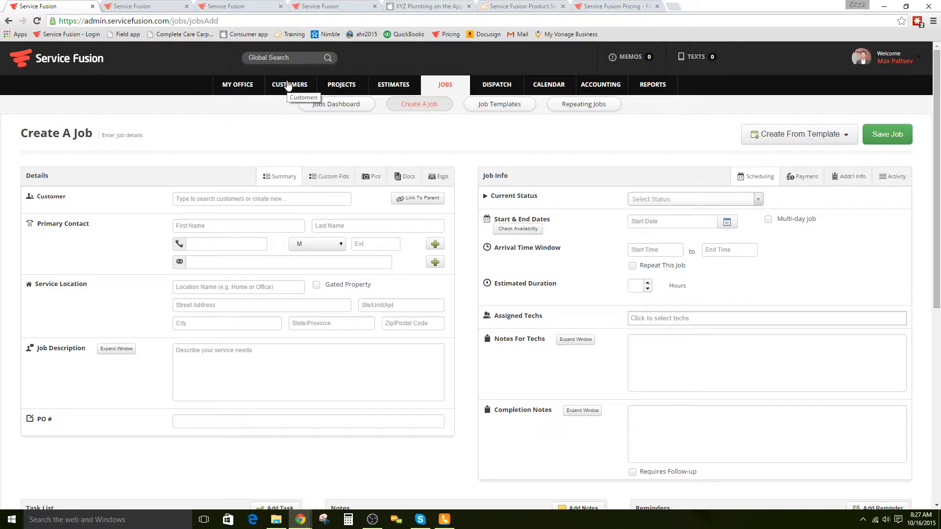
Step: Search 1410 and pick Sun Property Partners as the customer, leaving a single contact phone row
click(216, 199)
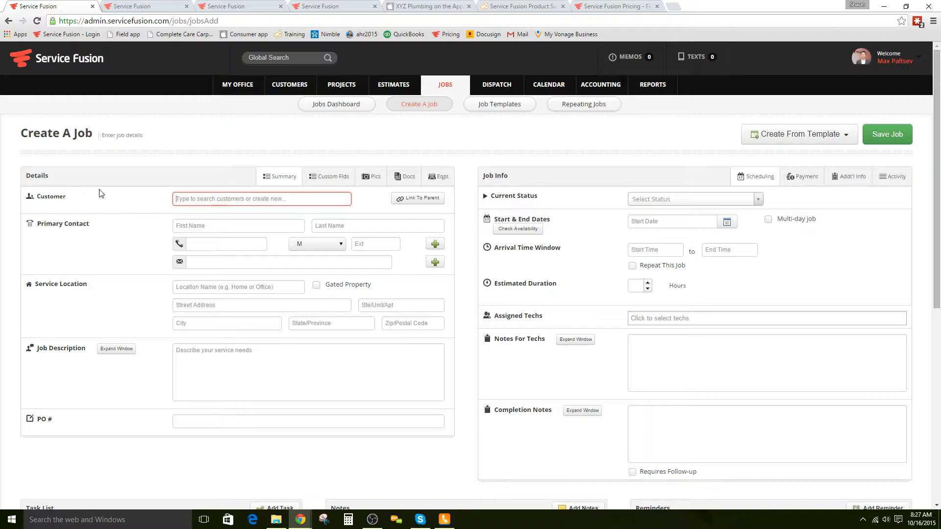
text(214)
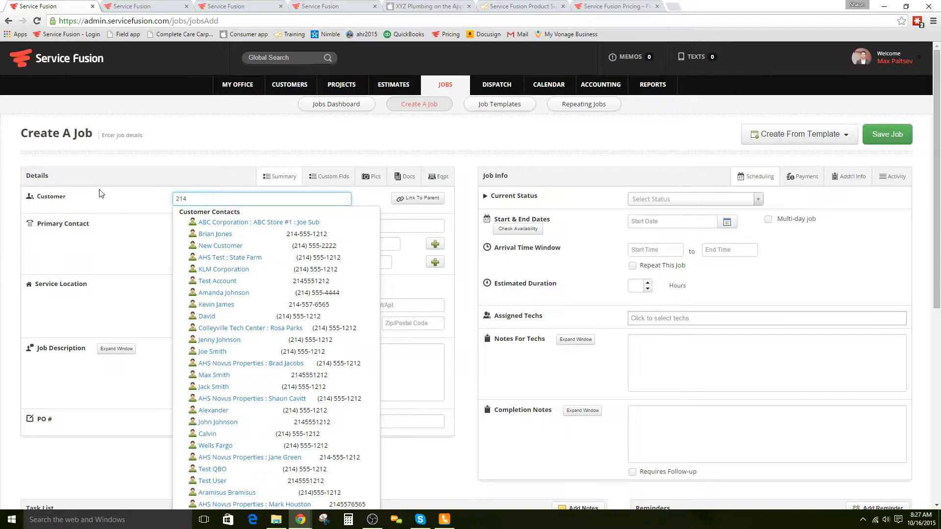
key(BackSpace)
text(1410)
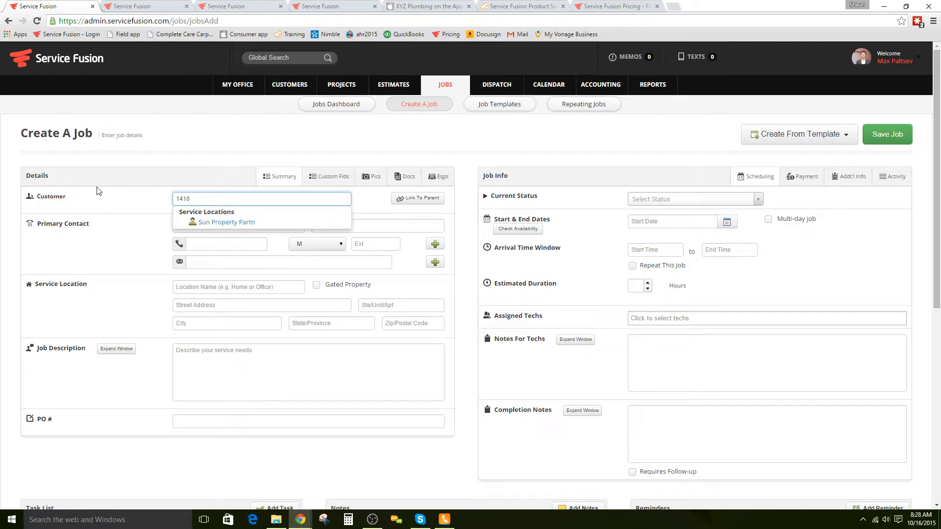
click(217, 223)
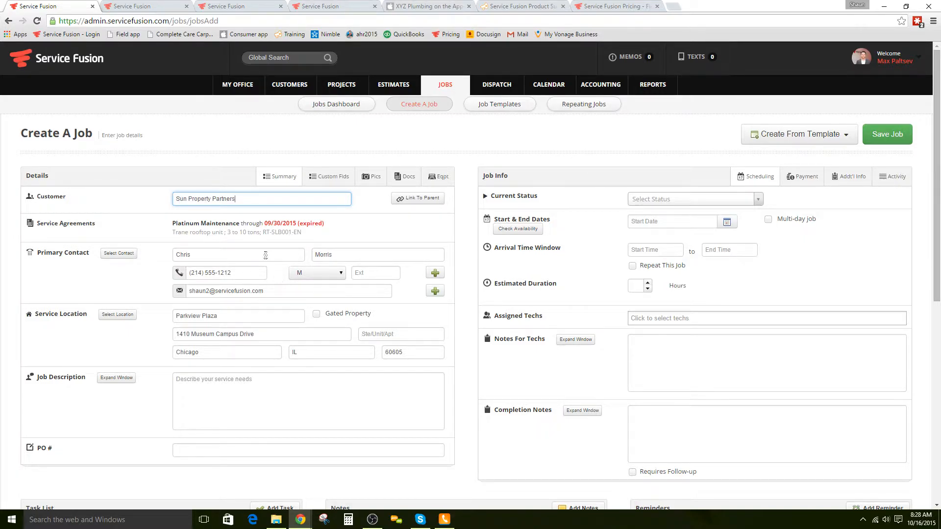
double_click(435, 274)
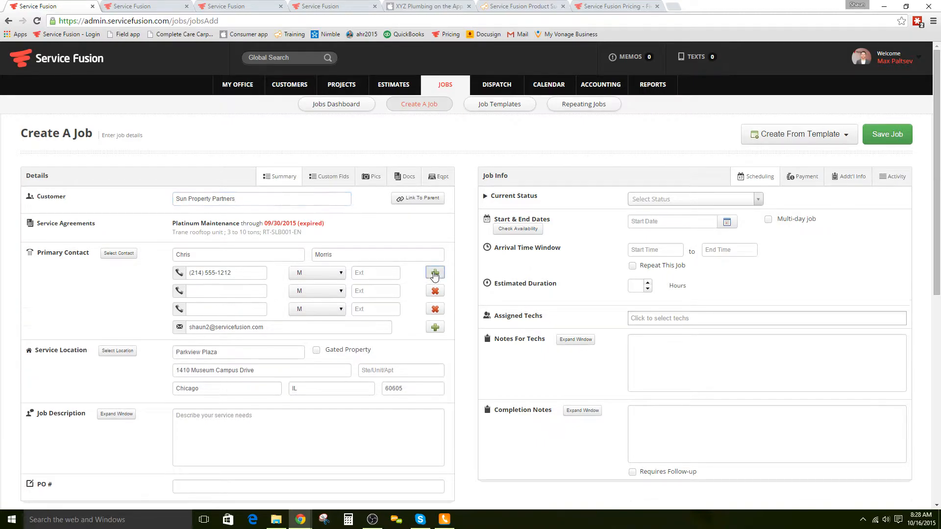
click(437, 295)
click(437, 295)
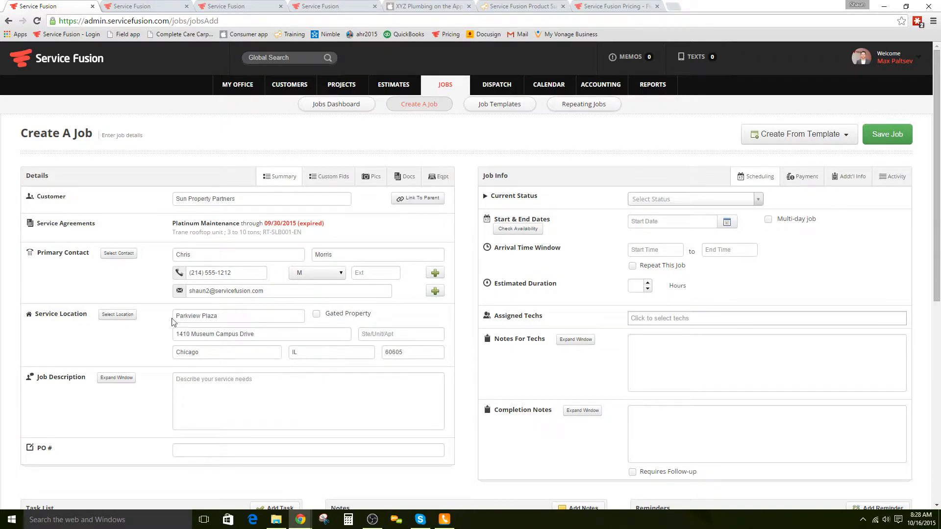
Step: Keep Parkview Plaza as the job's service location
click(118, 315)
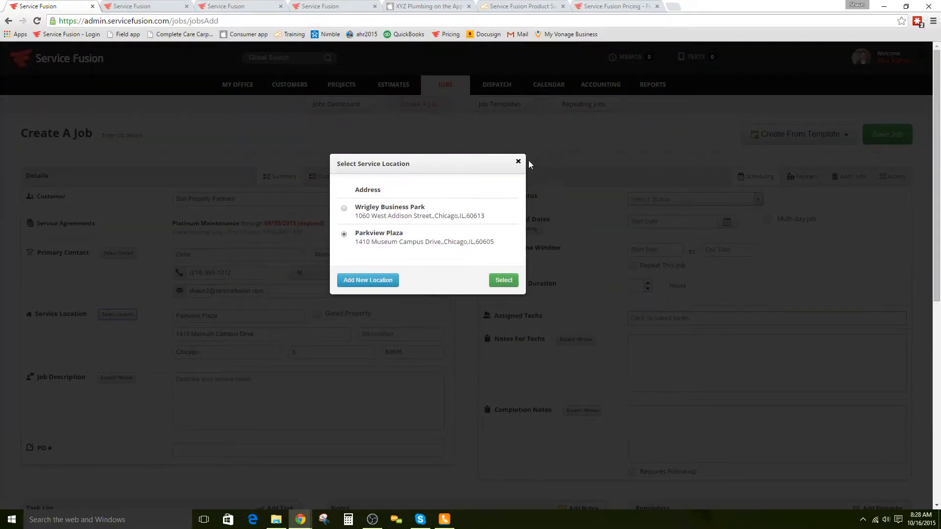
click(344, 208)
click(344, 236)
click(502, 281)
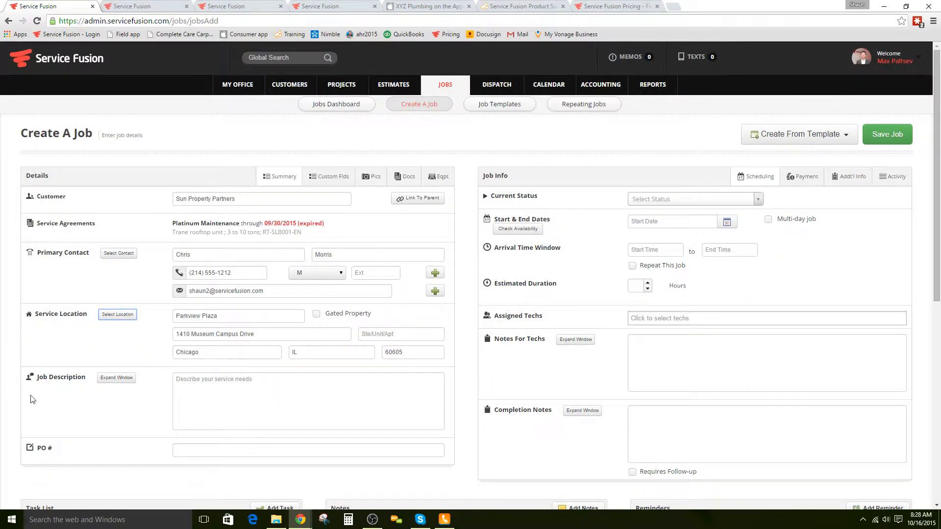
Step: Enter 'Sample Job' as the job description
click(214, 387)
text(Sample Job)
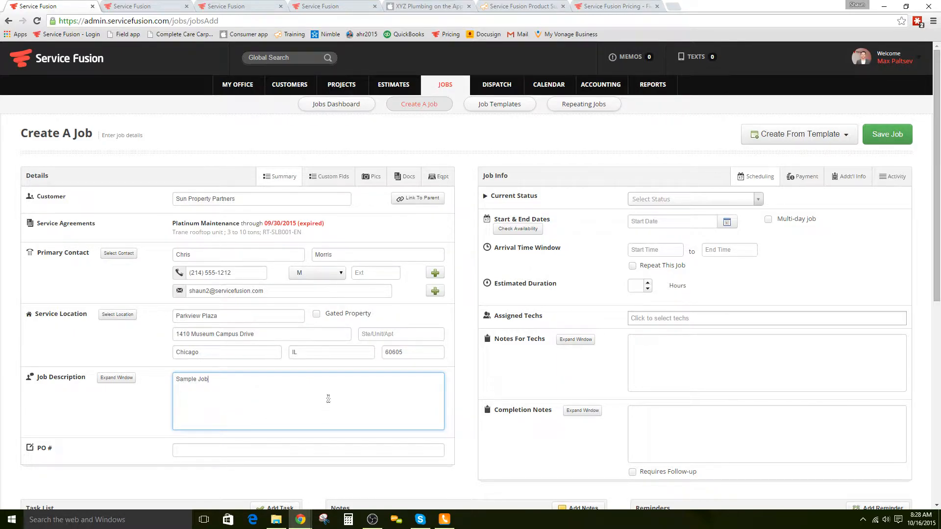
click(120, 378)
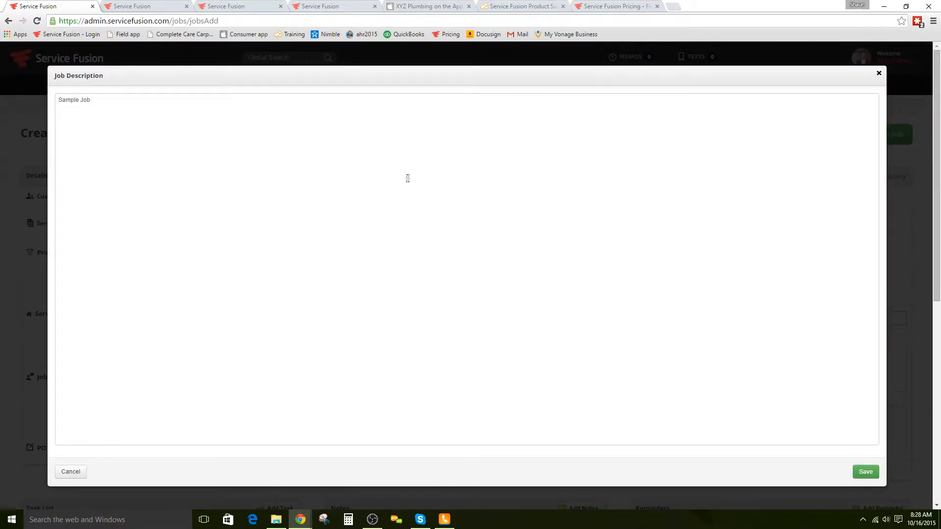
click(879, 73)
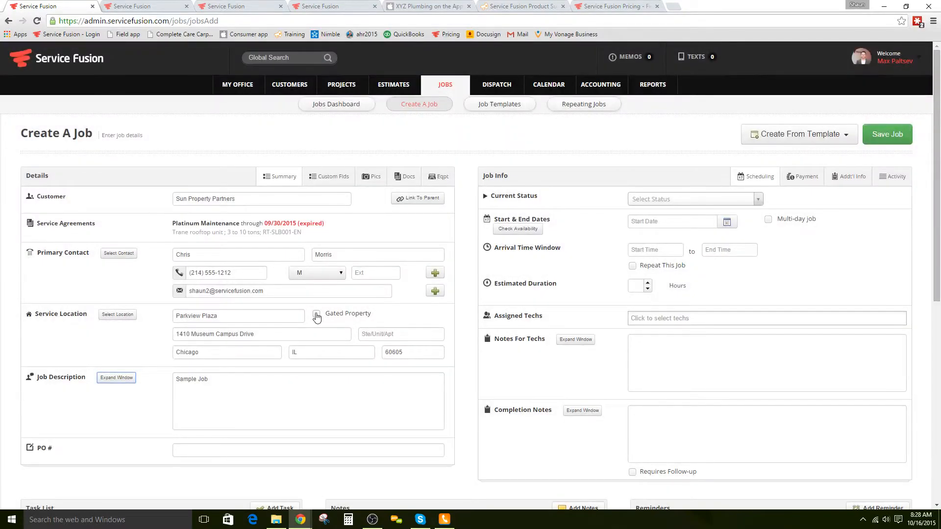
Step: Mark Parkview Plaza as a gated property and enter its gate code
click(316, 315)
click(224, 371)
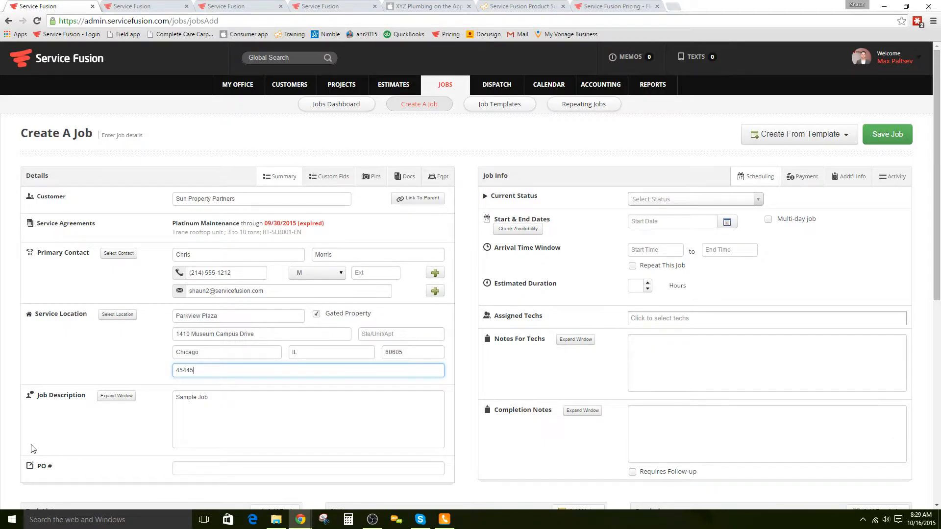
Step: Set the job's current status to Pending Scheduling
click(196, 469)
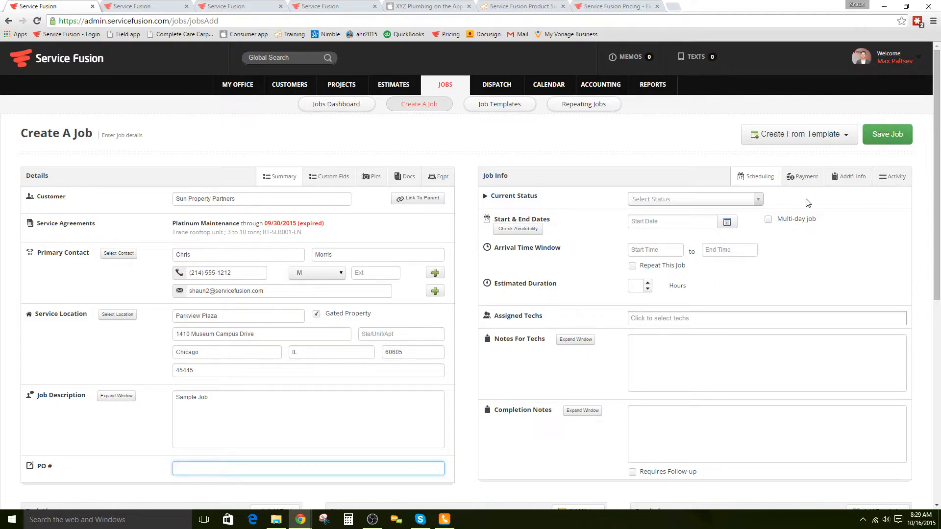
click(718, 201)
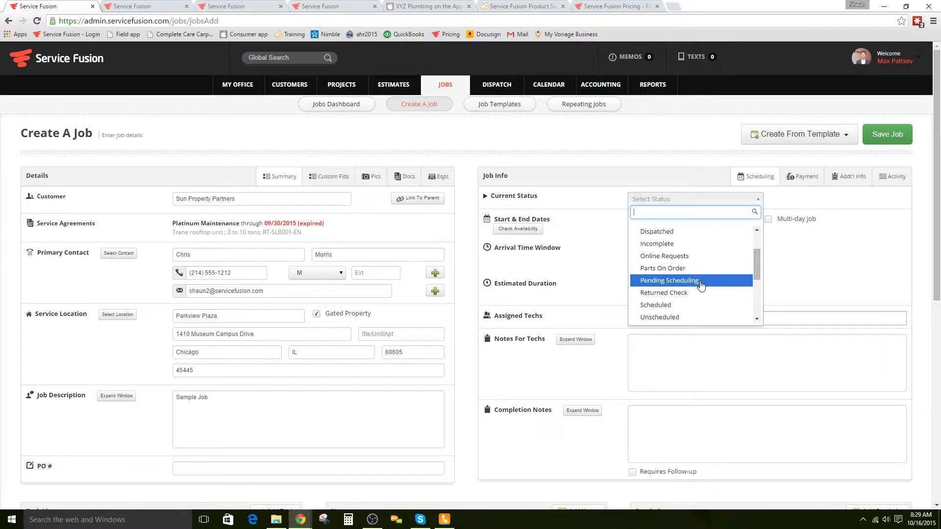
click(700, 282)
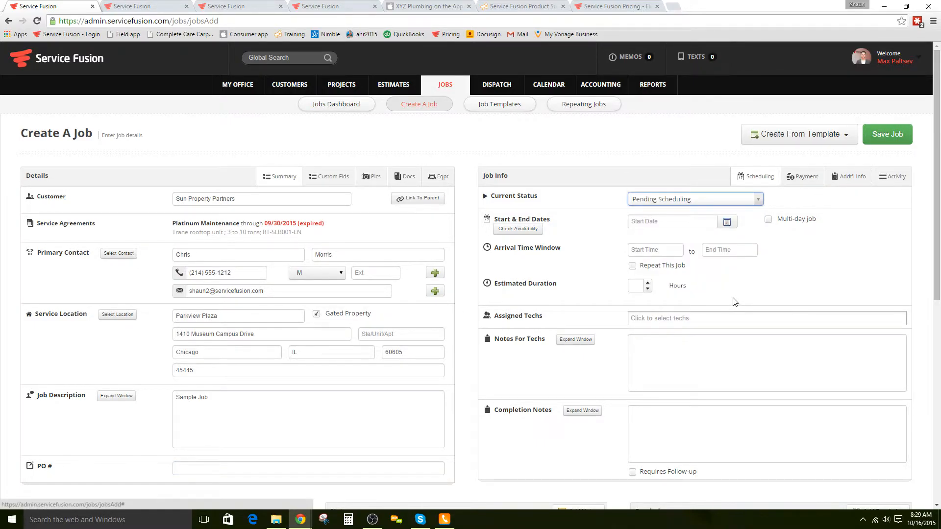
Step: In Additional Info, set the job source to Yelp and add a second agent/rep
click(848, 179)
click(646, 310)
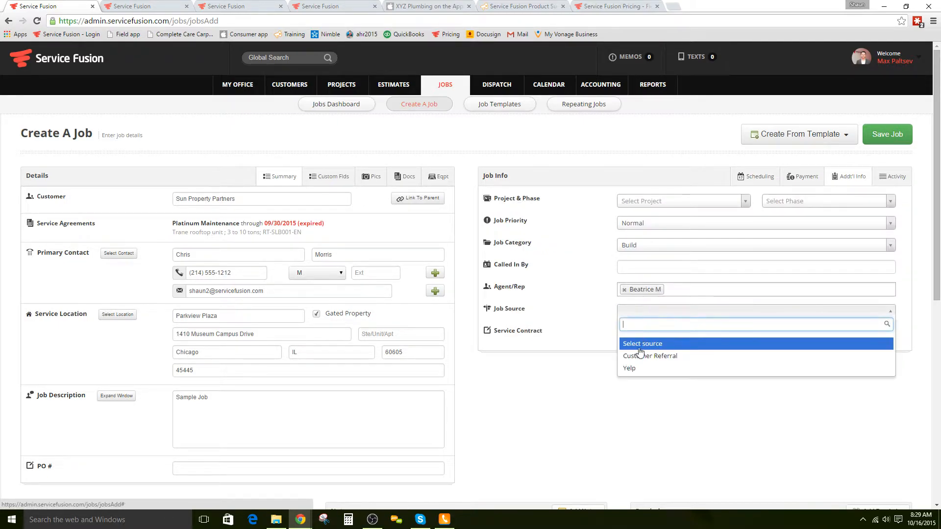
click(627, 368)
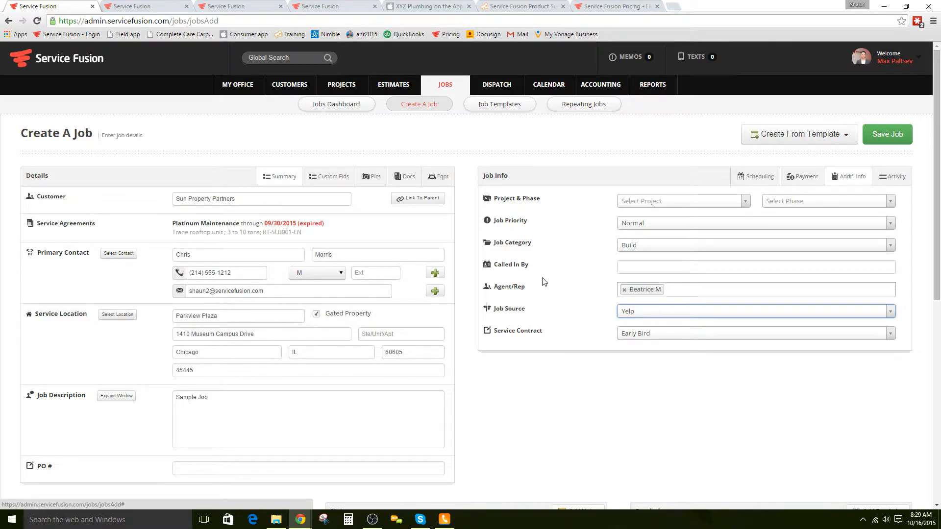
click(691, 293)
click(680, 328)
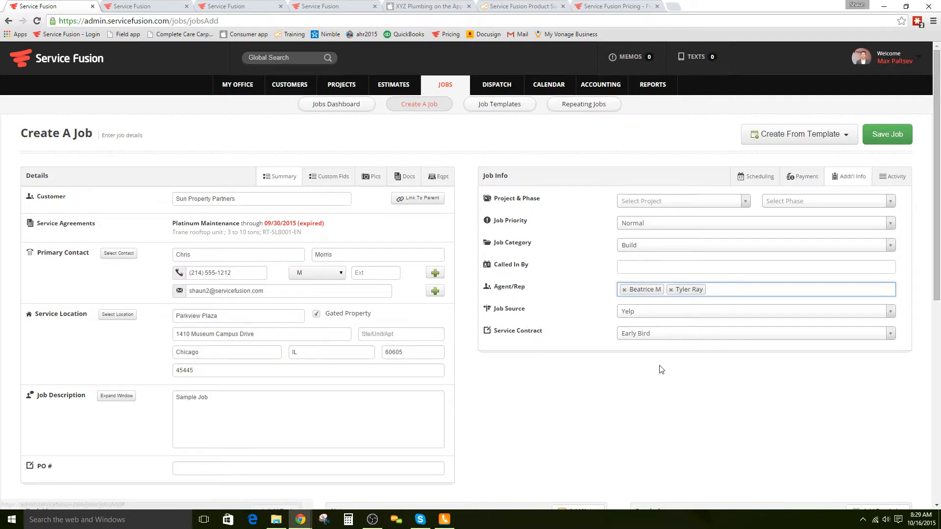
click(760, 177)
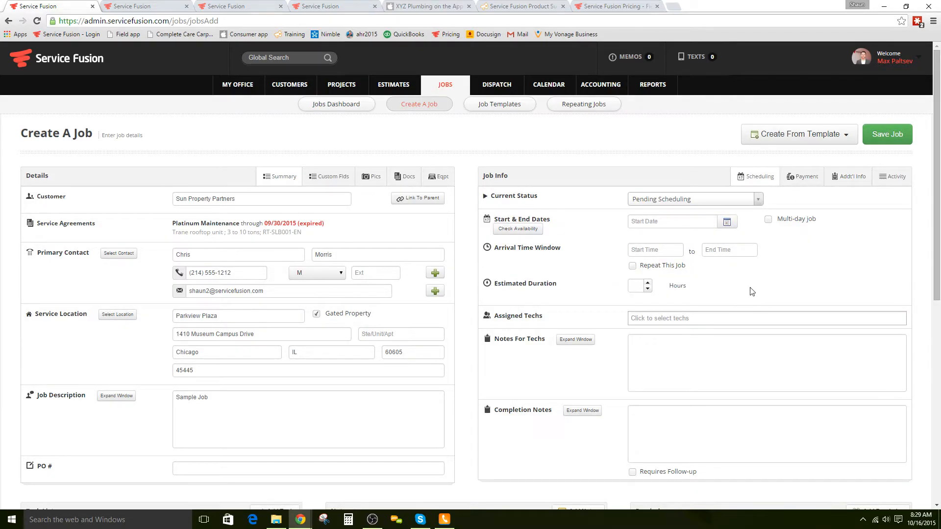
Step: Schedule the job for Friday 10/16/2015, 11:00 am to 12:30 pm, using the calendar
click(767, 220)
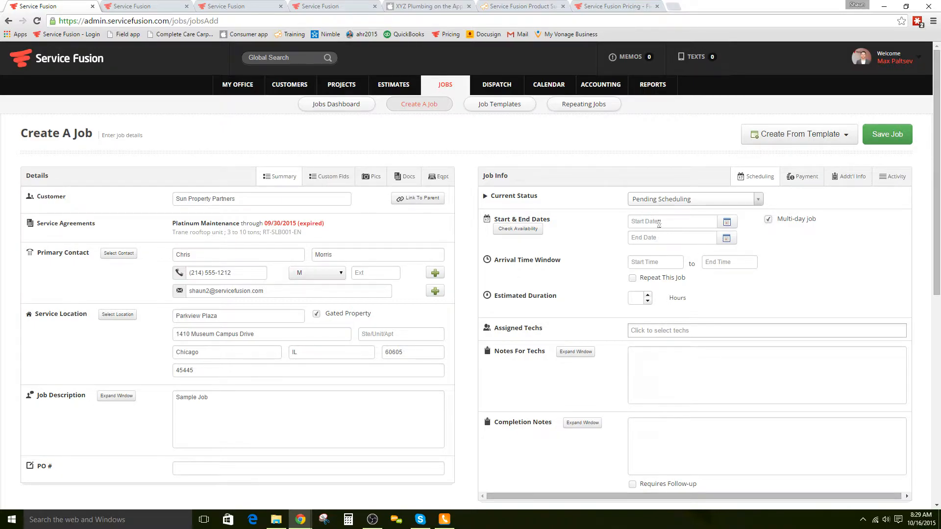
click(523, 230)
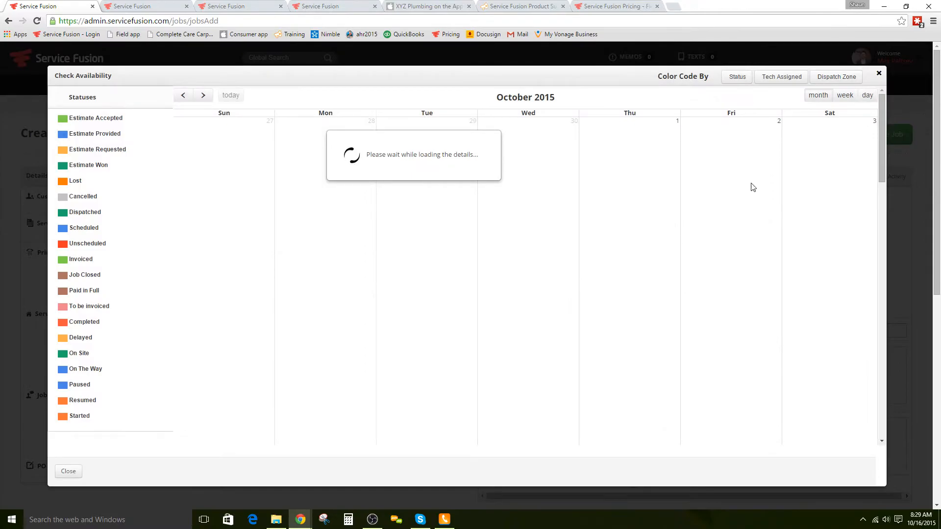
click(844, 97)
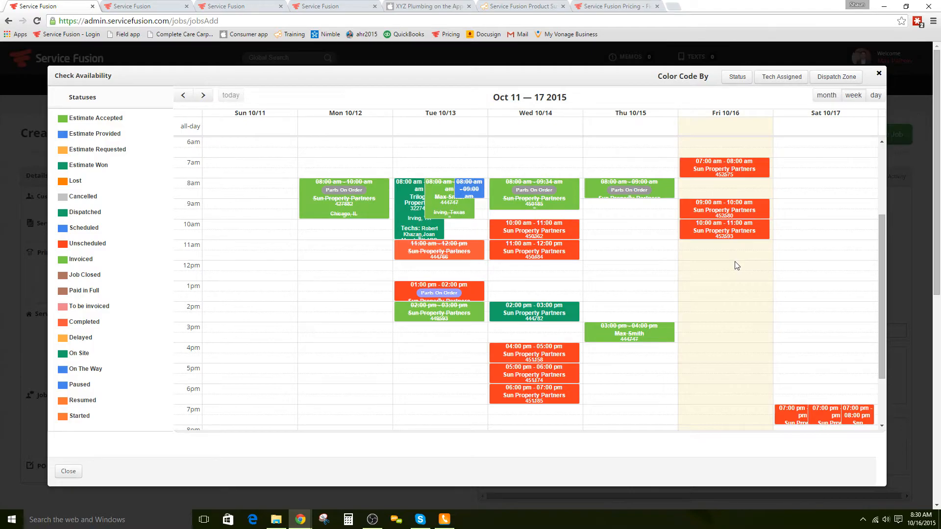
drag(719, 245, 722, 263)
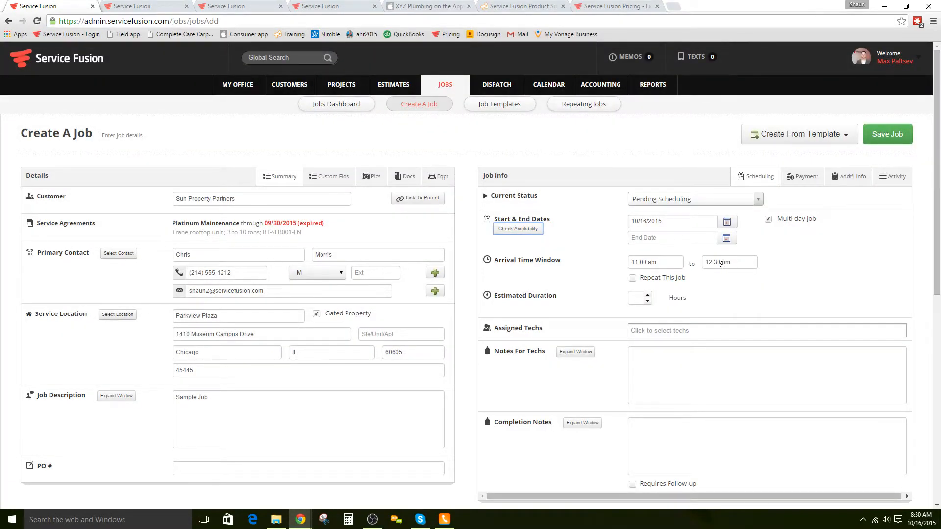
Step: Leave the job non-repeating, closing the repeat settings without enabling weekly repeats
click(633, 278)
click(453, 189)
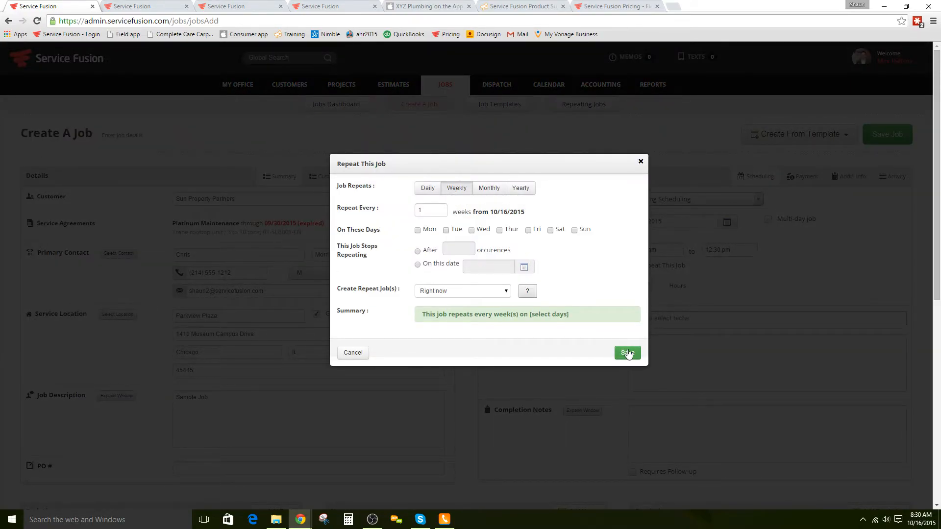
click(363, 353)
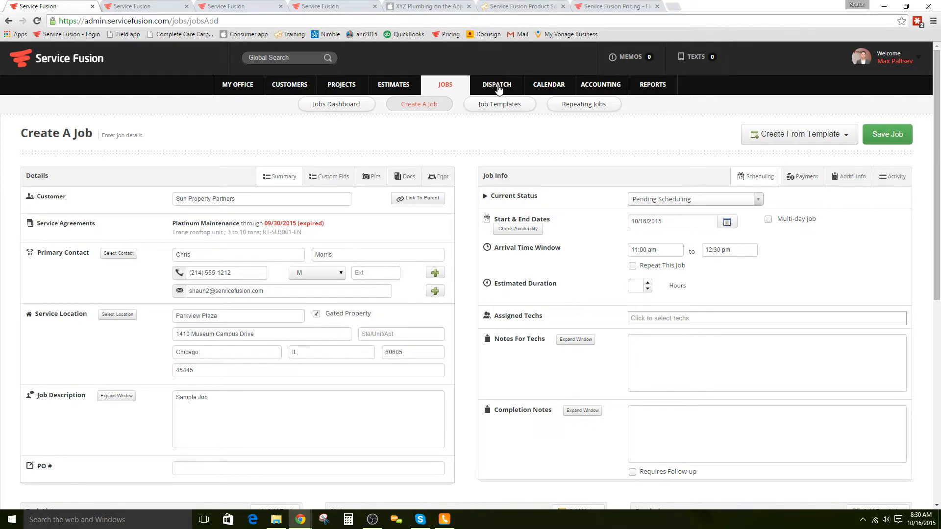
Step: Assign three technicians to the job
click(632, 319)
click(696, 345)
click(715, 318)
click(704, 366)
click(773, 319)
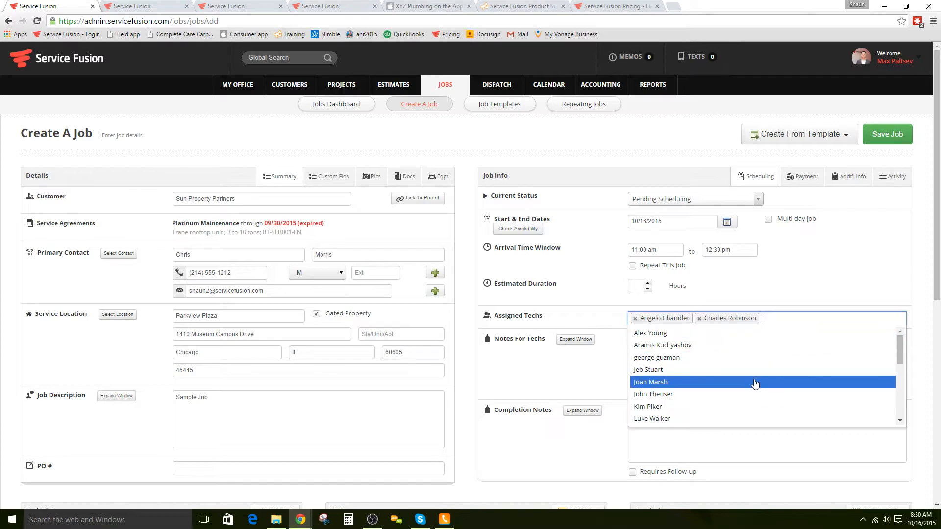
click(755, 381)
Step: Add a tech note to call the contact at the door and tick Requires Follow-up
click(655, 357)
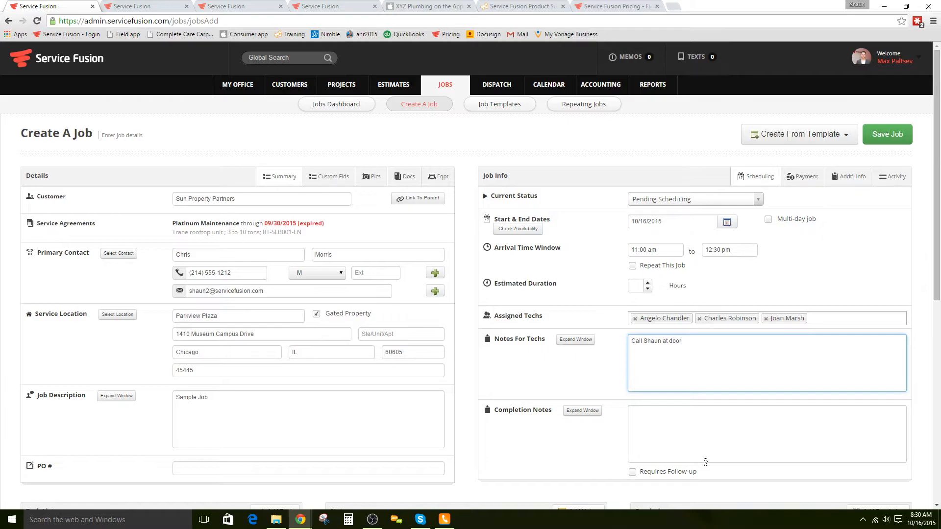
scroll(763, 448, down, 1)
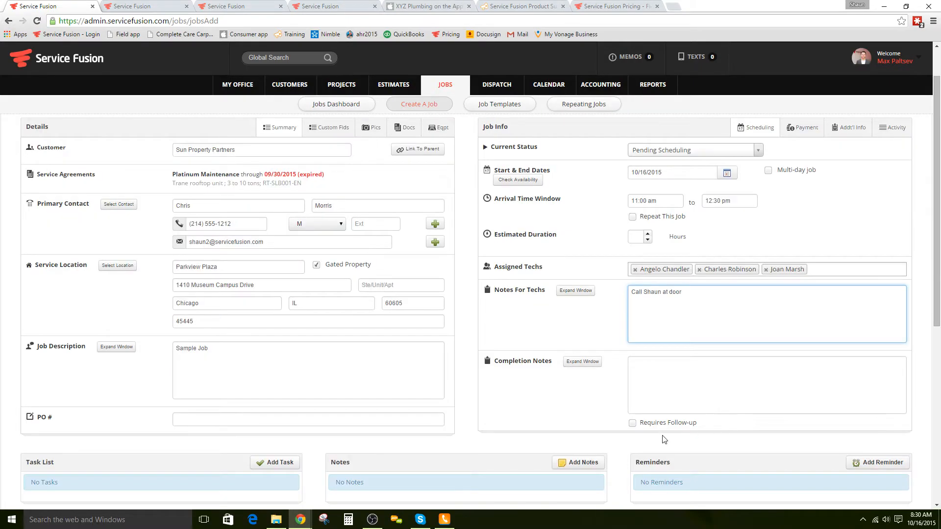
click(632, 423)
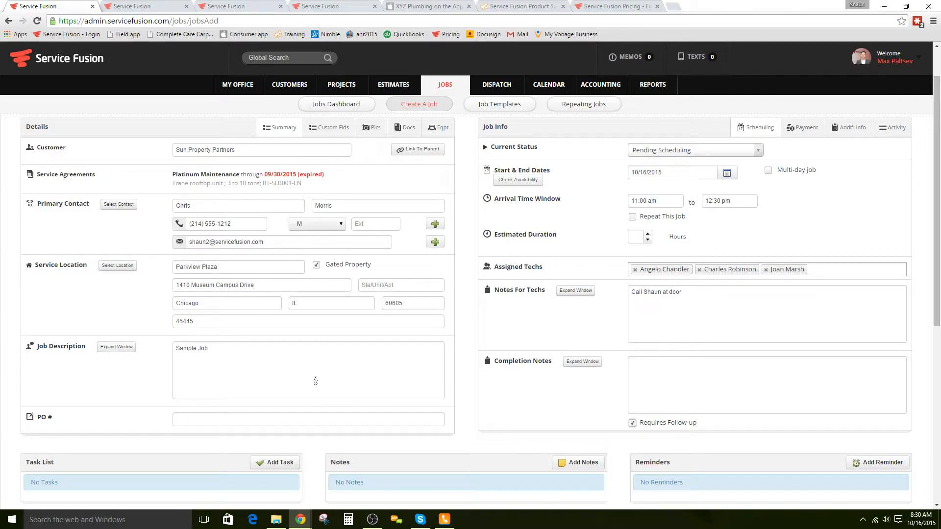
scroll(315, 381, down, 6)
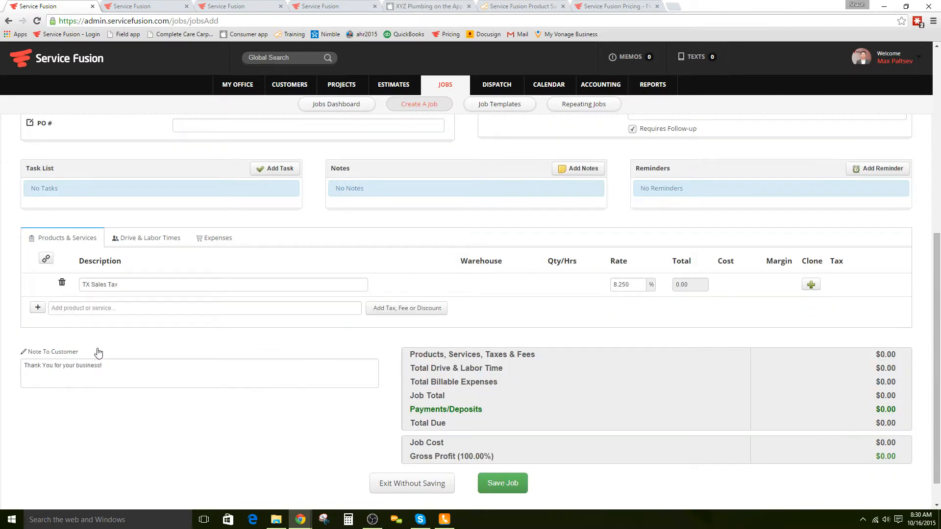
Step: Search for 'service' and add Great New Service as a line item
click(96, 307)
text(heat)
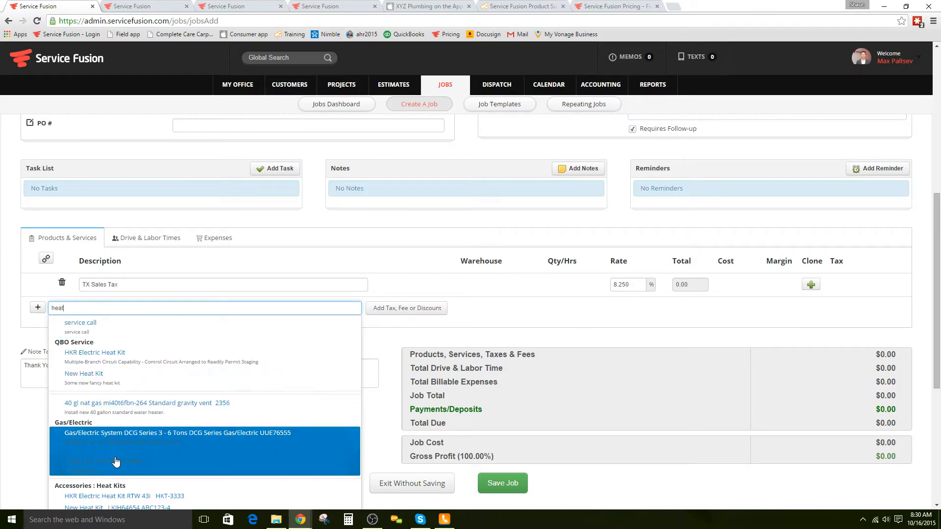
key(BackSpace)
key(BackSpace)
key(BackSpace)
text(service)
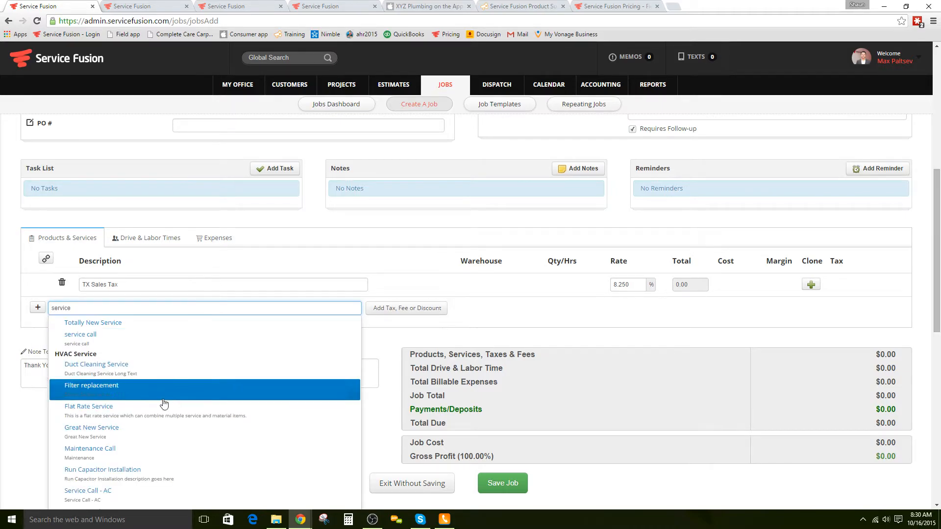
scroll(161, 466, down, 1)
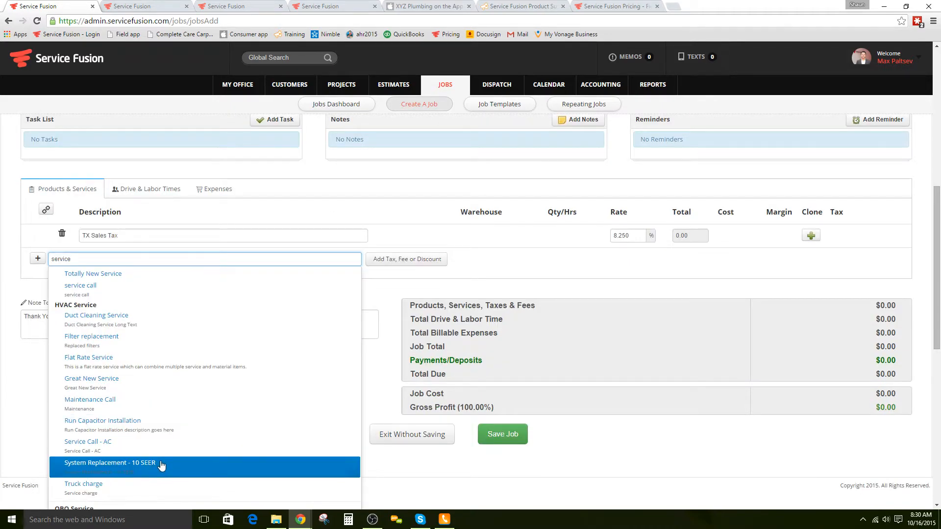
click(106, 379)
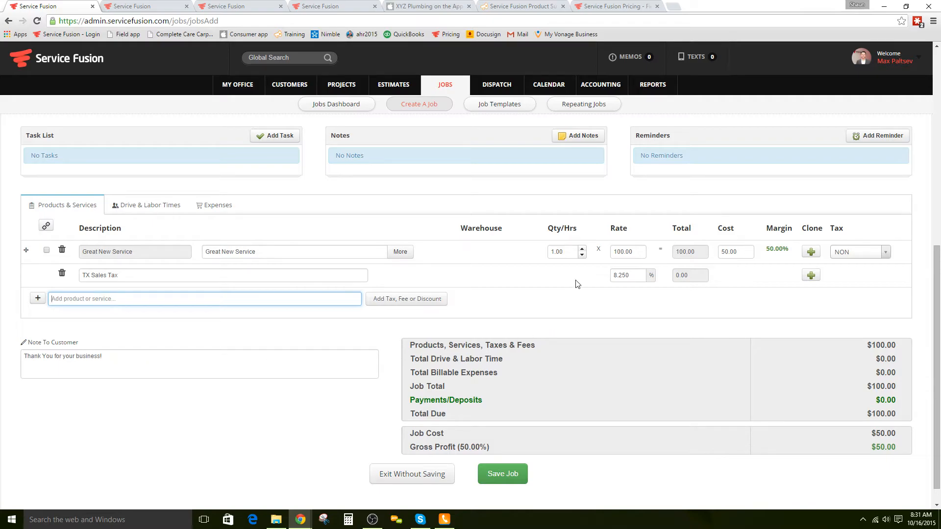
Step: Review the $100.00 rate, $50.00 cost and 50% margin, then save the job
click(641, 251)
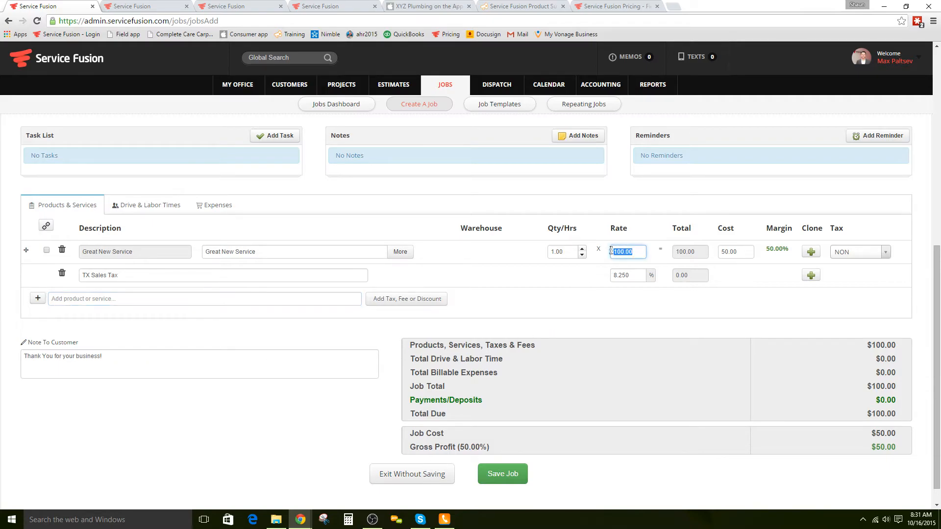
click(739, 252)
drag(792, 253, 765, 249)
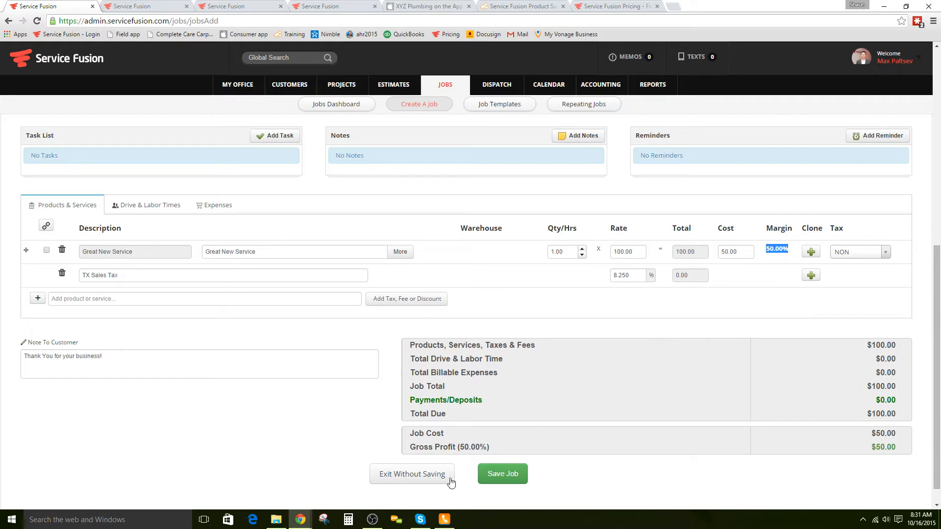
click(499, 471)
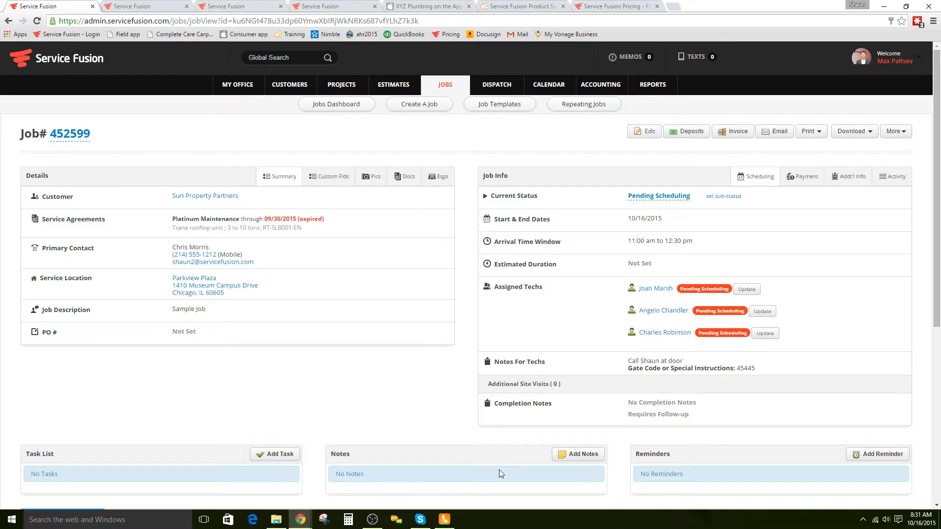
Step: Switch to the Dispatch page's Oct 12–Oct 18 weekly grid
click(240, 8)
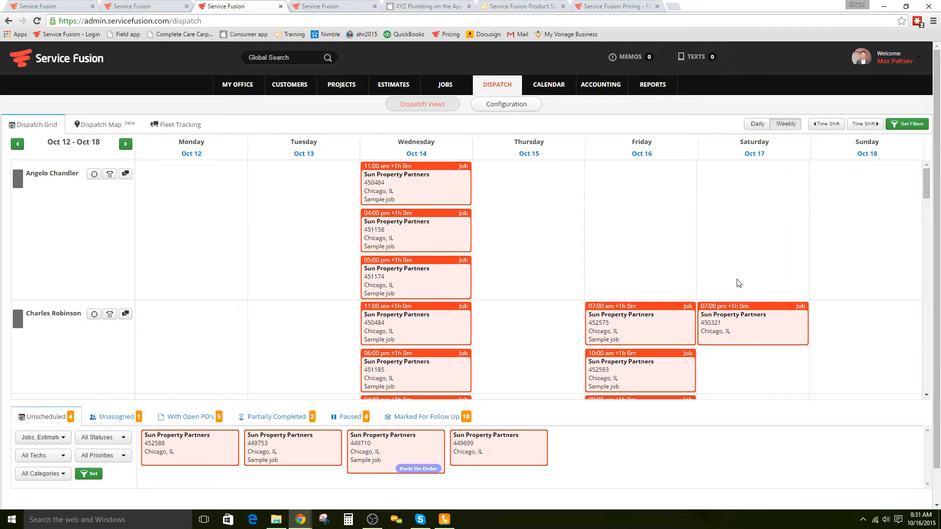
Step: Start a new Oct 17, 7:00 pm job for Sun Property Partners, then view the October calendar
click(748, 226)
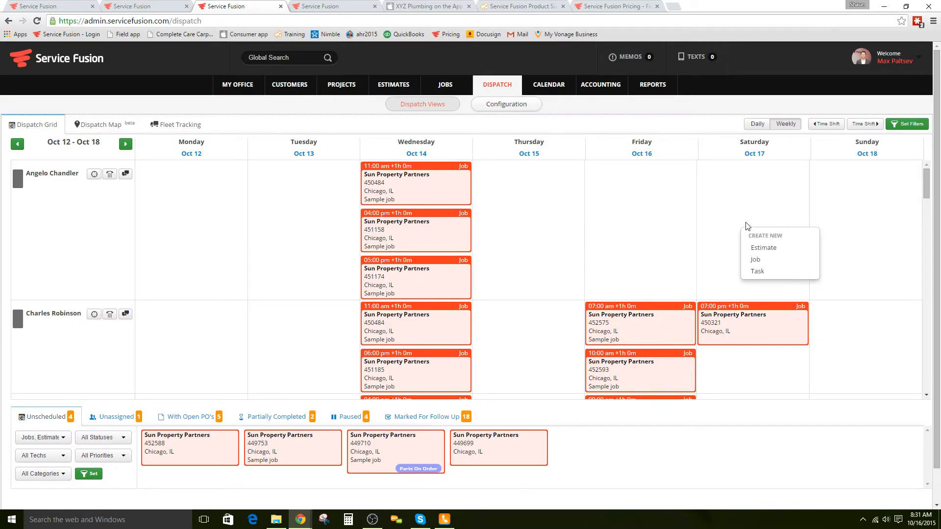
click(756, 260)
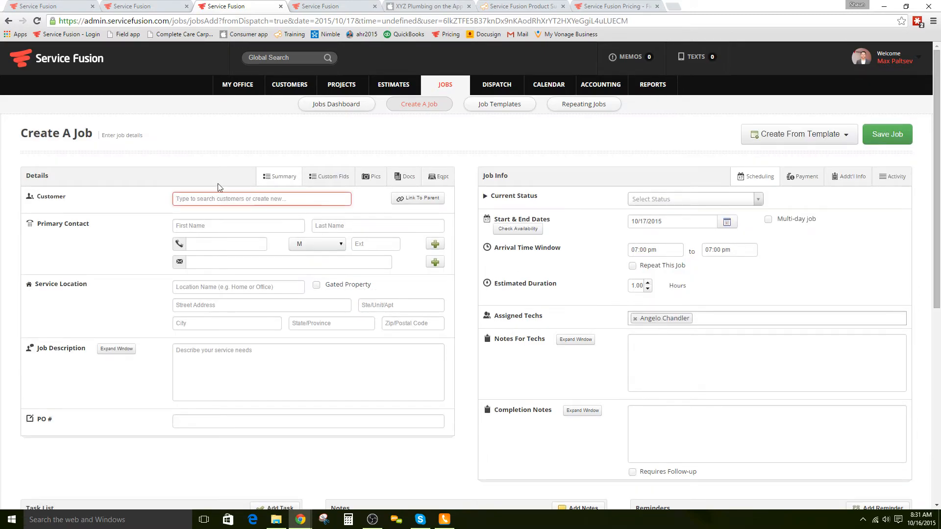
text(sun)
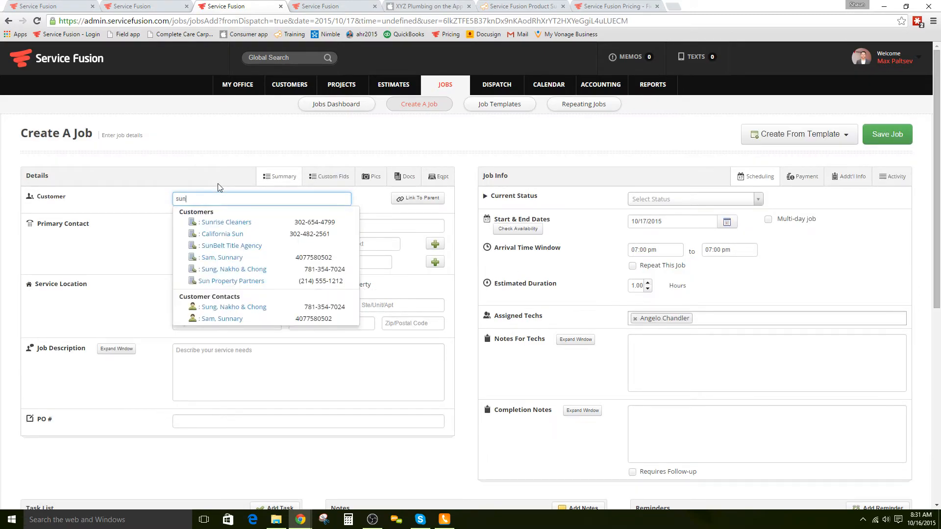
click(242, 281)
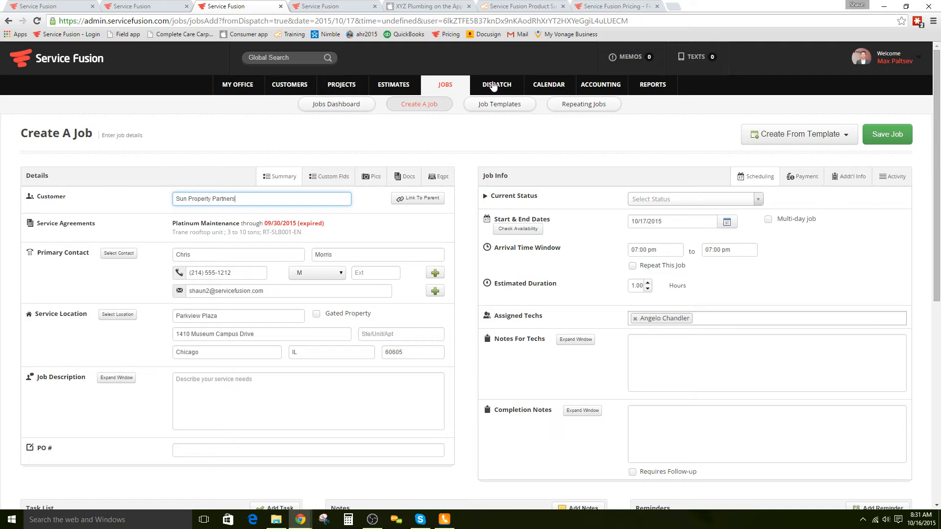
click(297, 8)
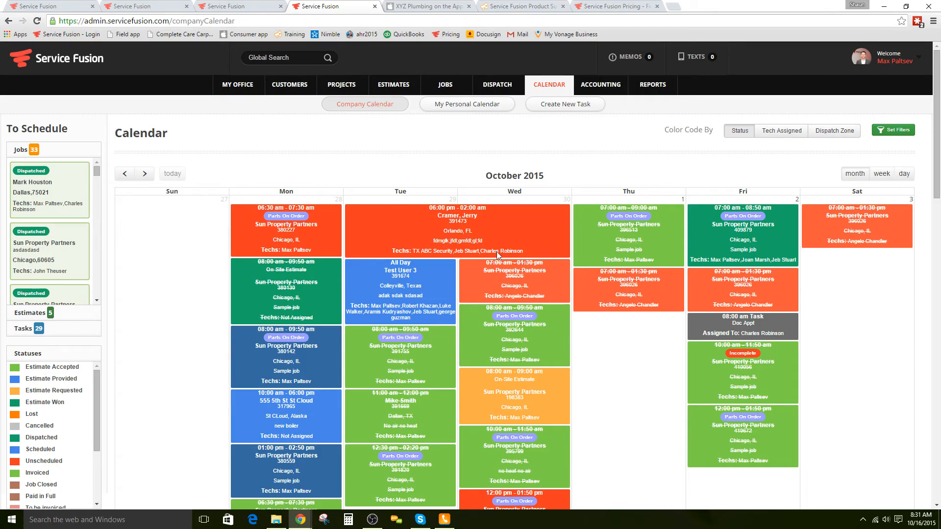
Step: Add two more techs to the Wrigley Business Park Sample job, making six in total
click(287, 363)
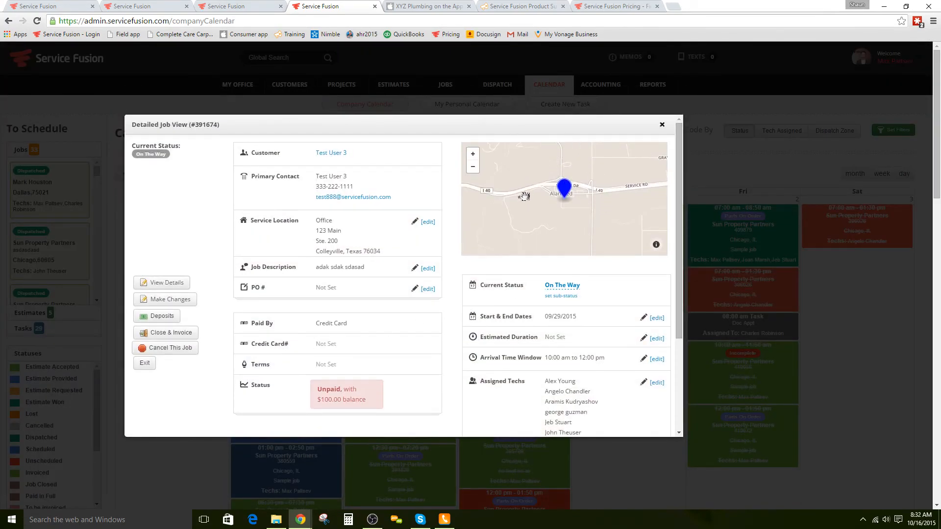
scroll(574, 357, down, 1)
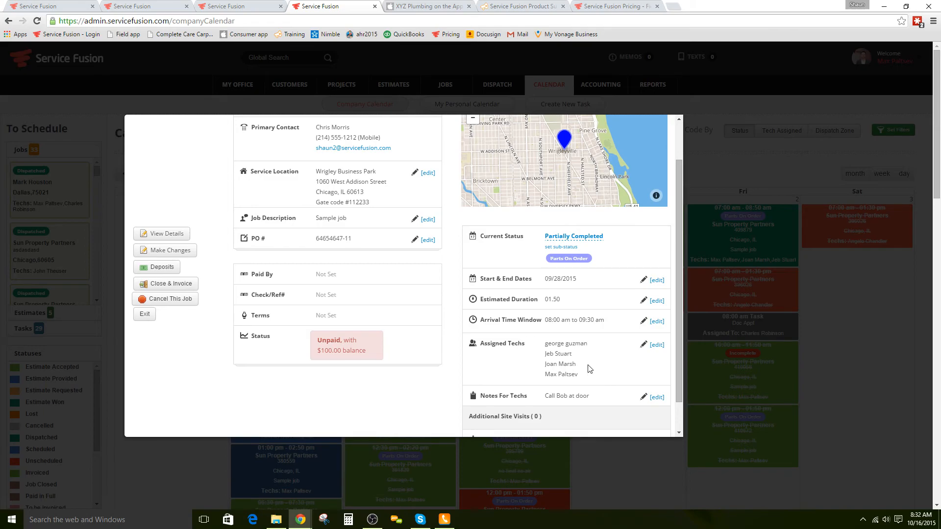
click(656, 345)
click(403, 249)
click(403, 262)
click(496, 228)
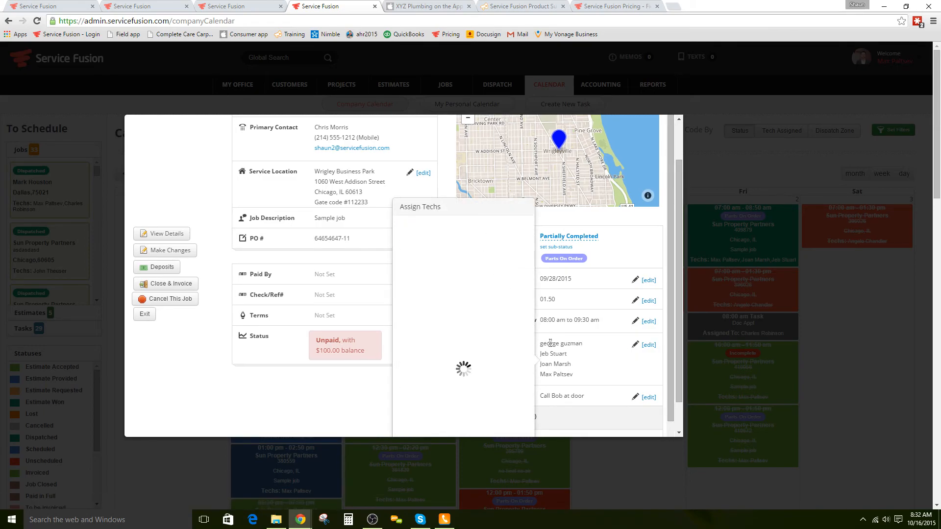